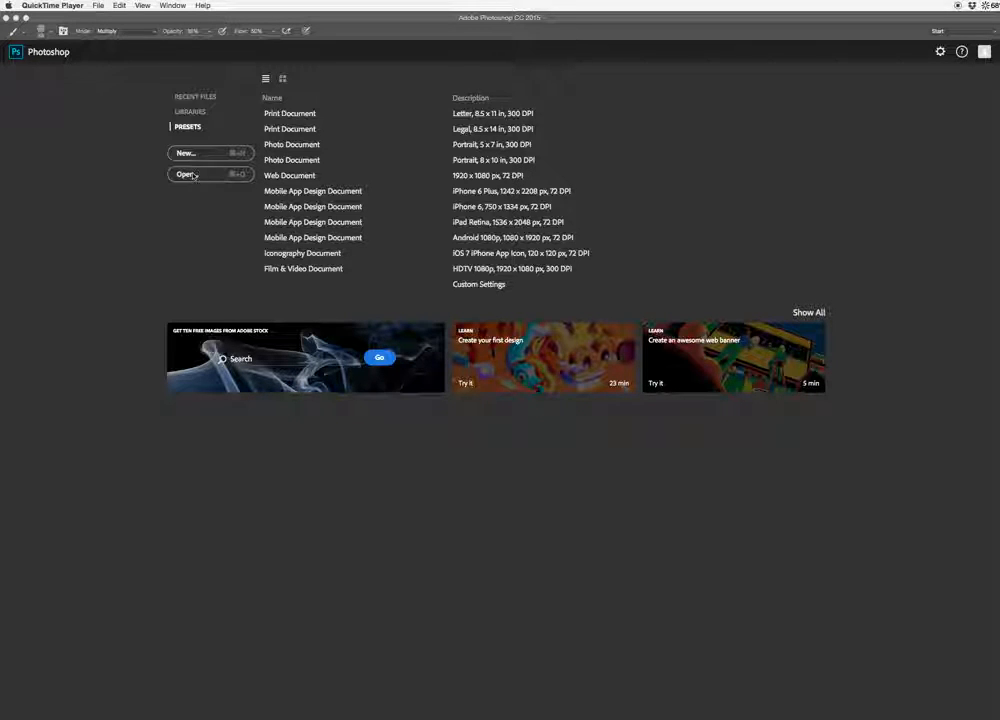
Step: Open the image hearts-velka.jpg from the tutorial vids folder
{"action": "left_click", "coordinate": [193, 175]}
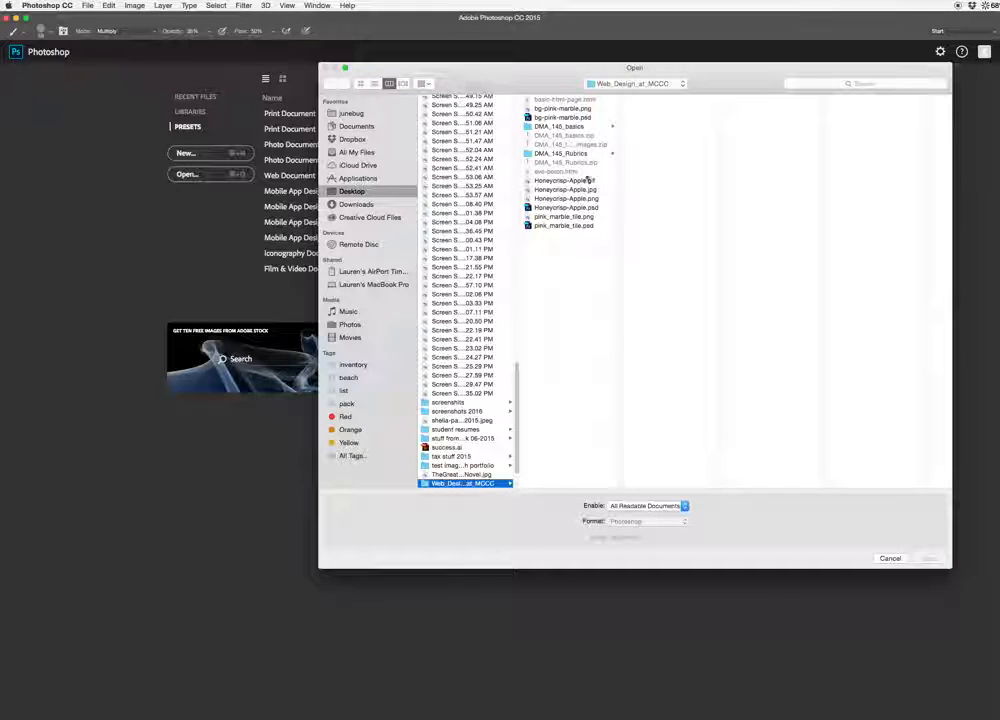
{"action": "left_click", "coordinate": [635, 83]}
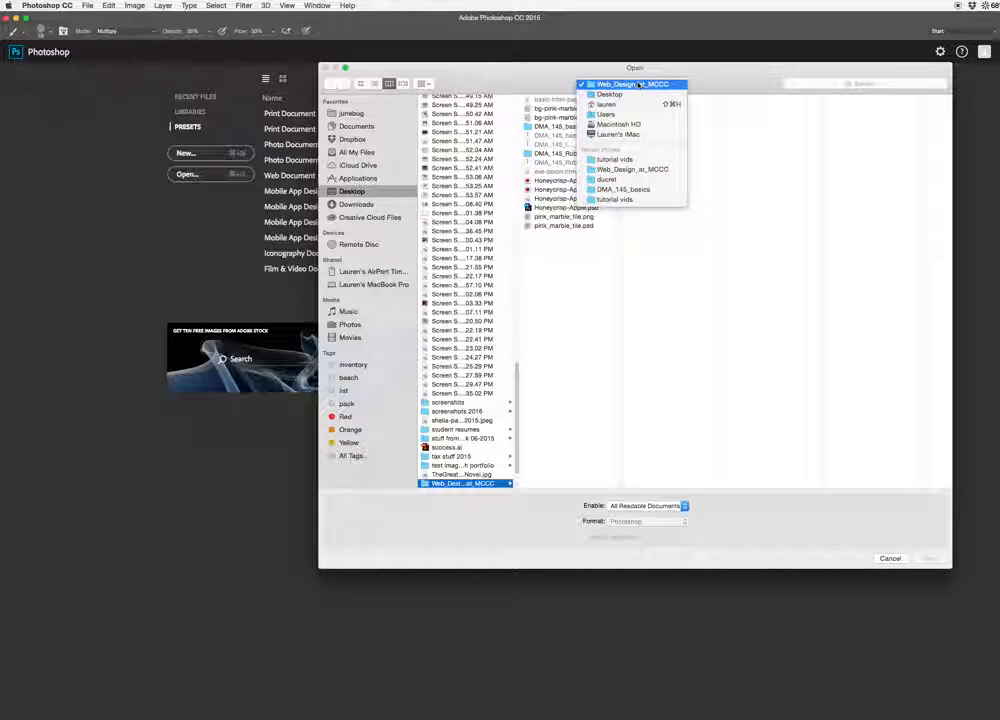
{"action": "left_click", "coordinate": [631, 162]}
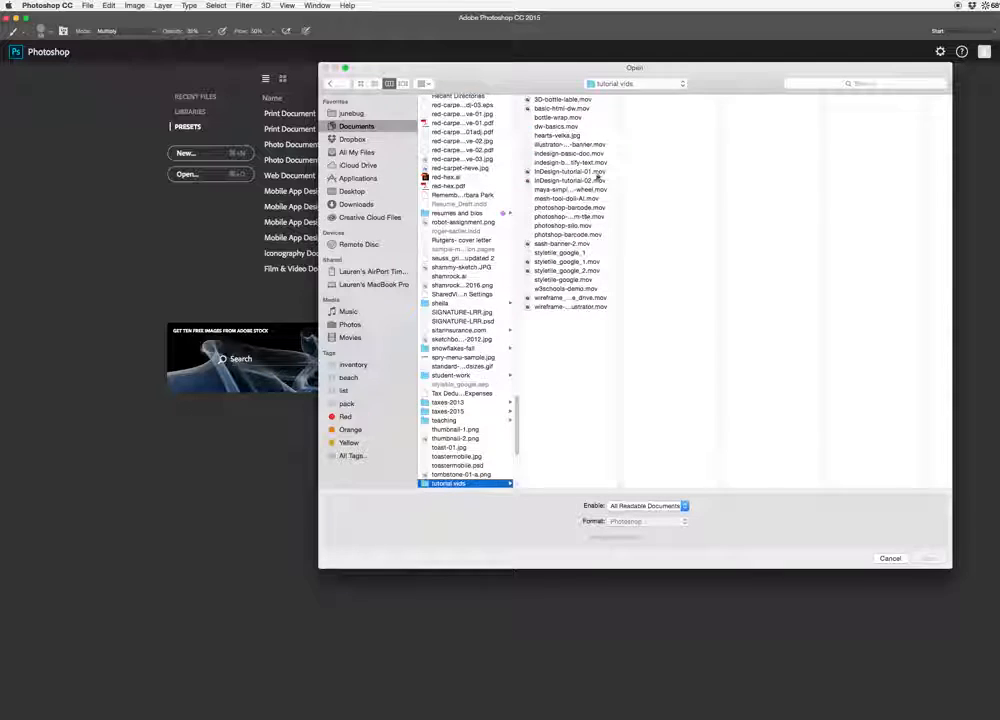
{"action": "left_click", "coordinate": [555, 136]}
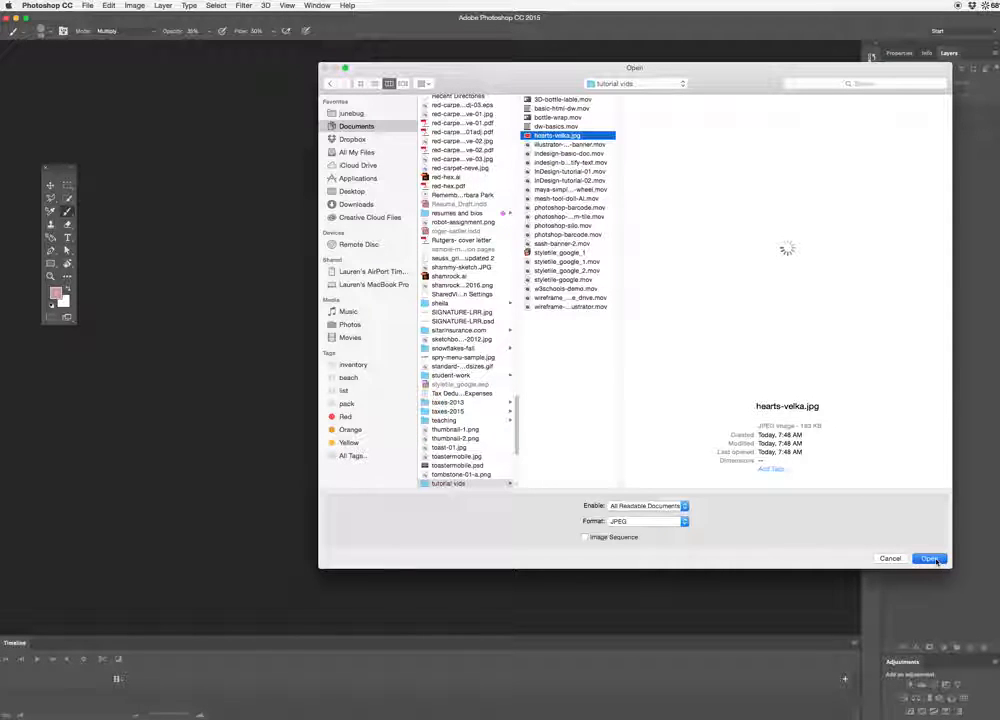
{"action": "left_click", "coordinate": [930, 558]}
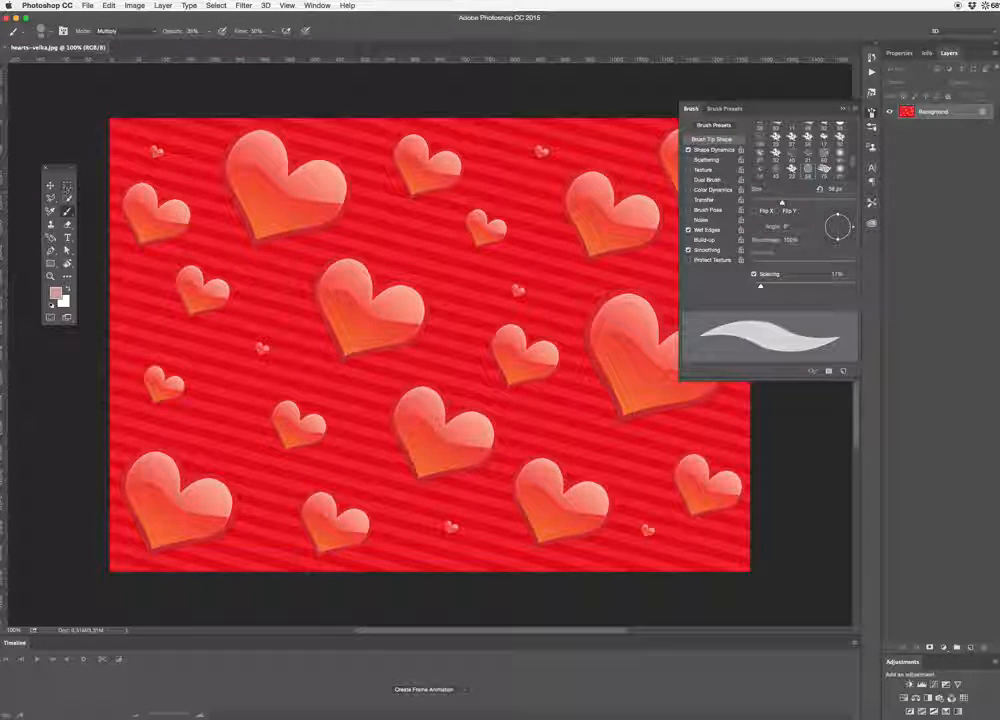
Step: Activate the Crop tool and collapse the Brush panel covering the hearts image
{"action": "left_click", "coordinate": [66, 185]}
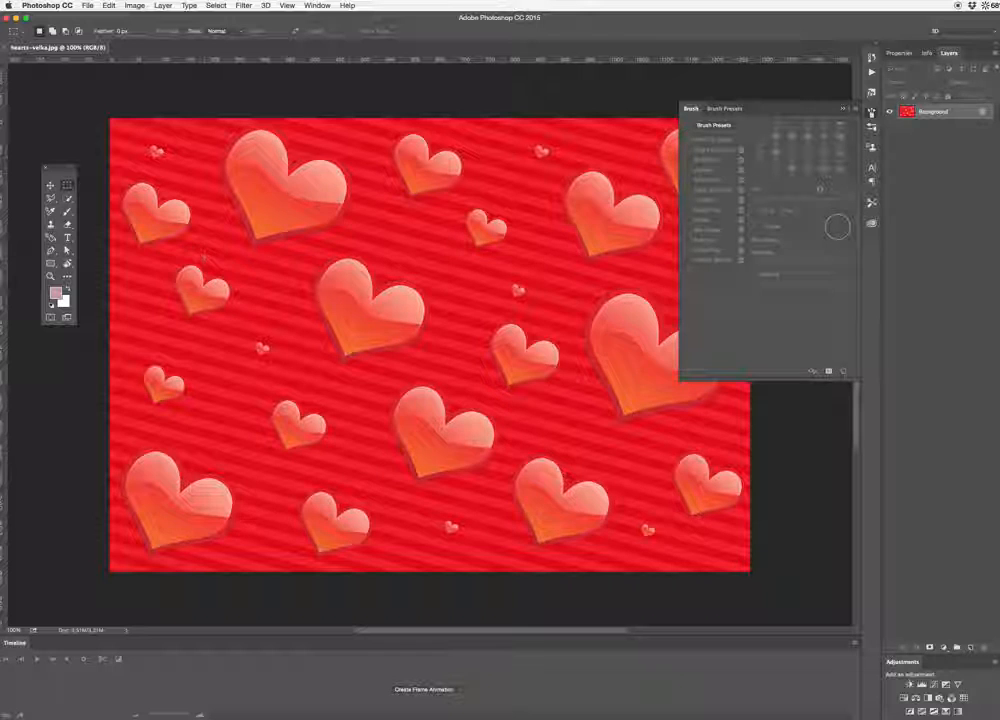
{"action": "left_click", "coordinate": [68, 277]}
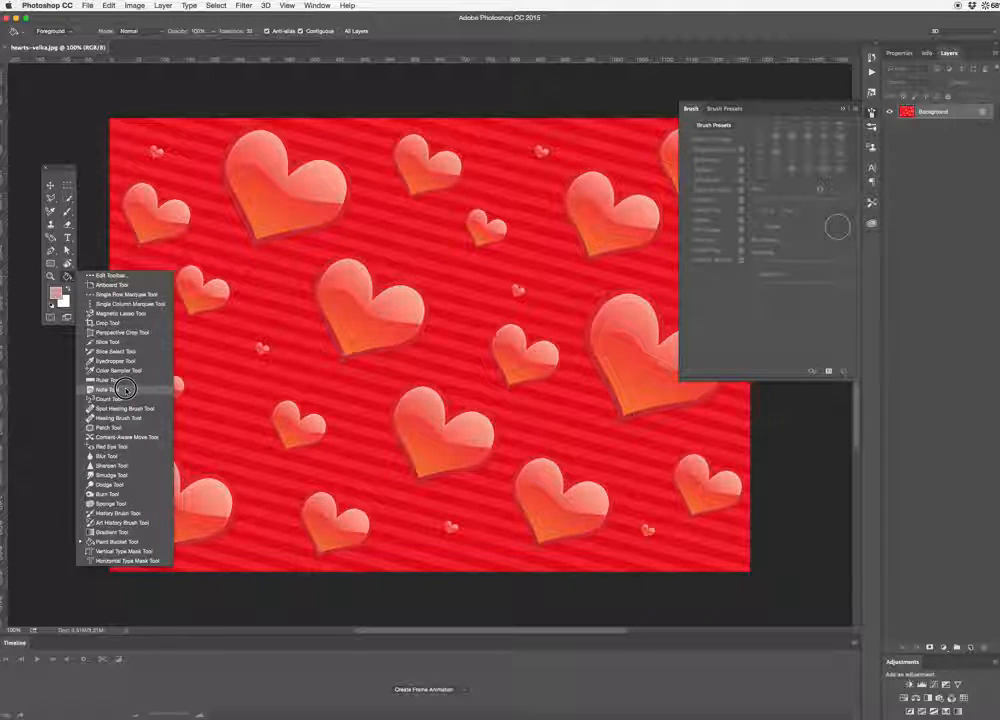
{"action": "left_click", "coordinate": [128, 323]}
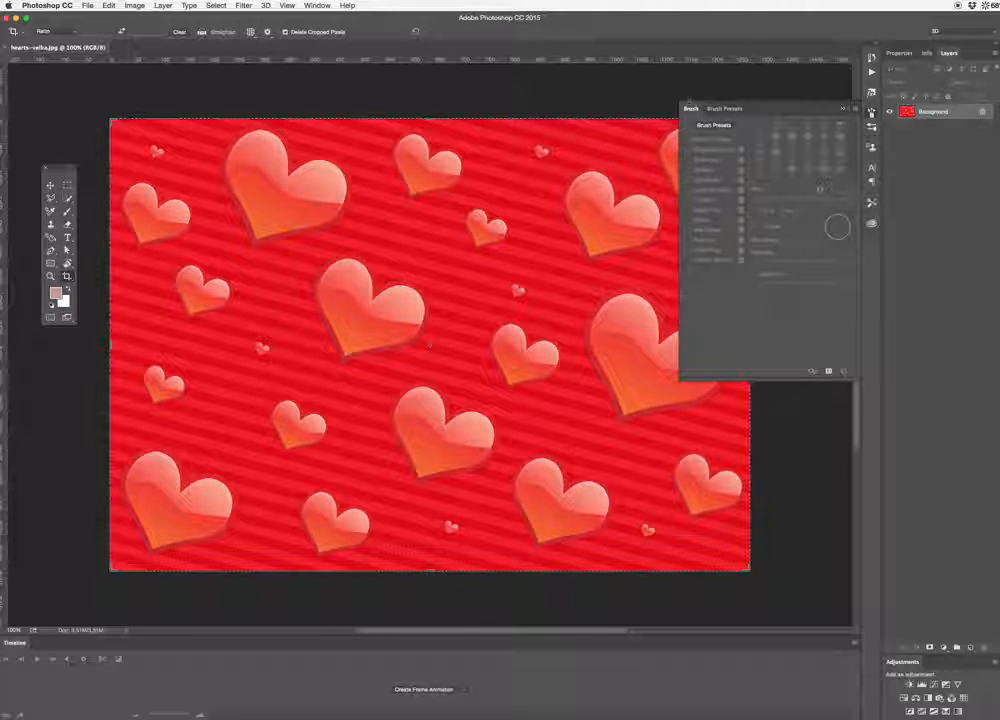
{"action": "left_click", "coordinate": [842, 108]}
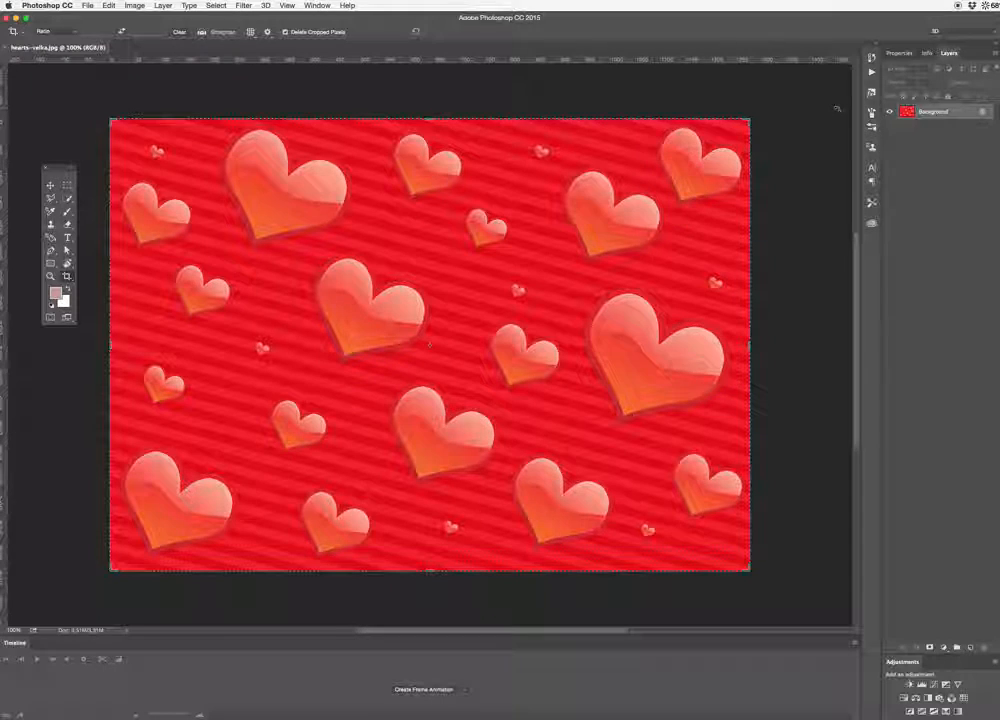
{"action": "left_click_drag", "start_coordinate": [753, 121], "coordinate": [481, 146]}
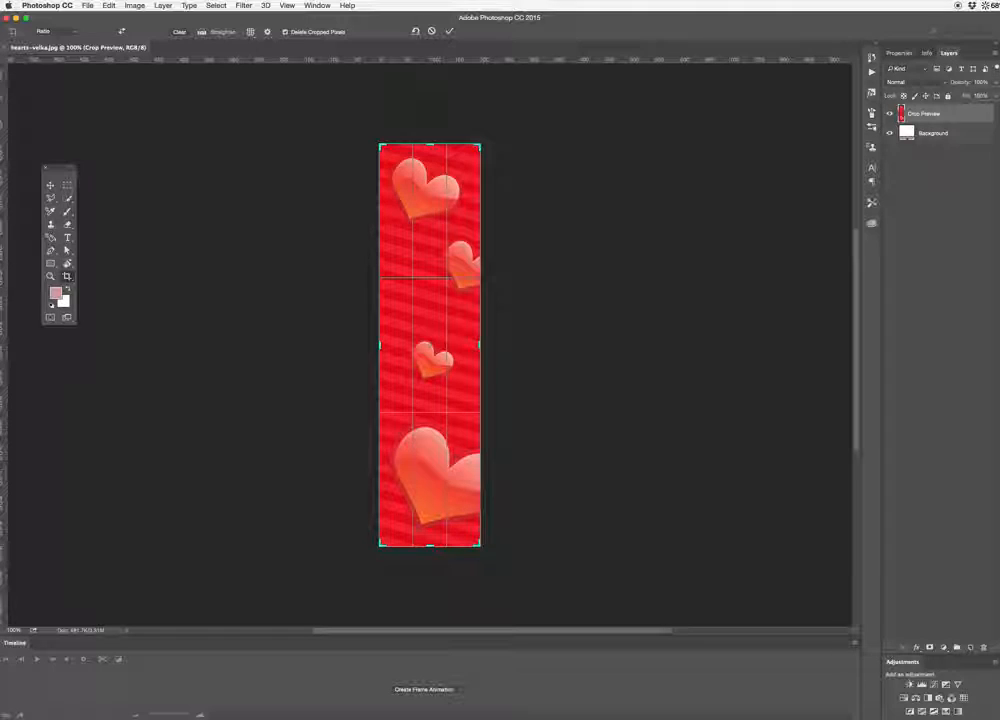
{"action": "left_click", "coordinate": [432, 31]}
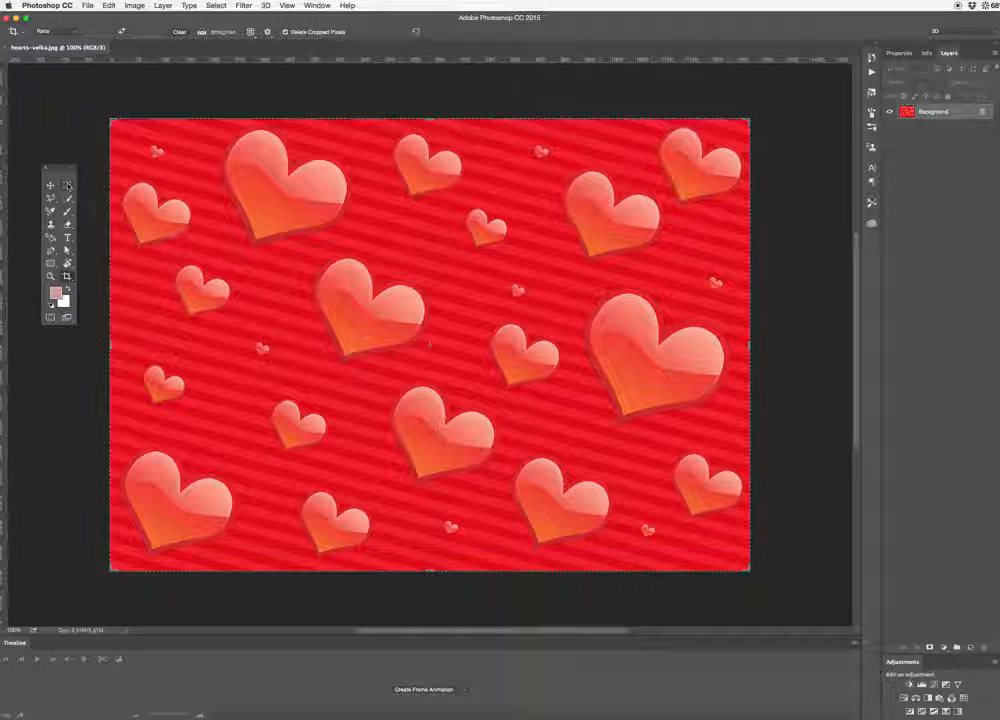
{"action": "left_click", "coordinate": [67, 186]}
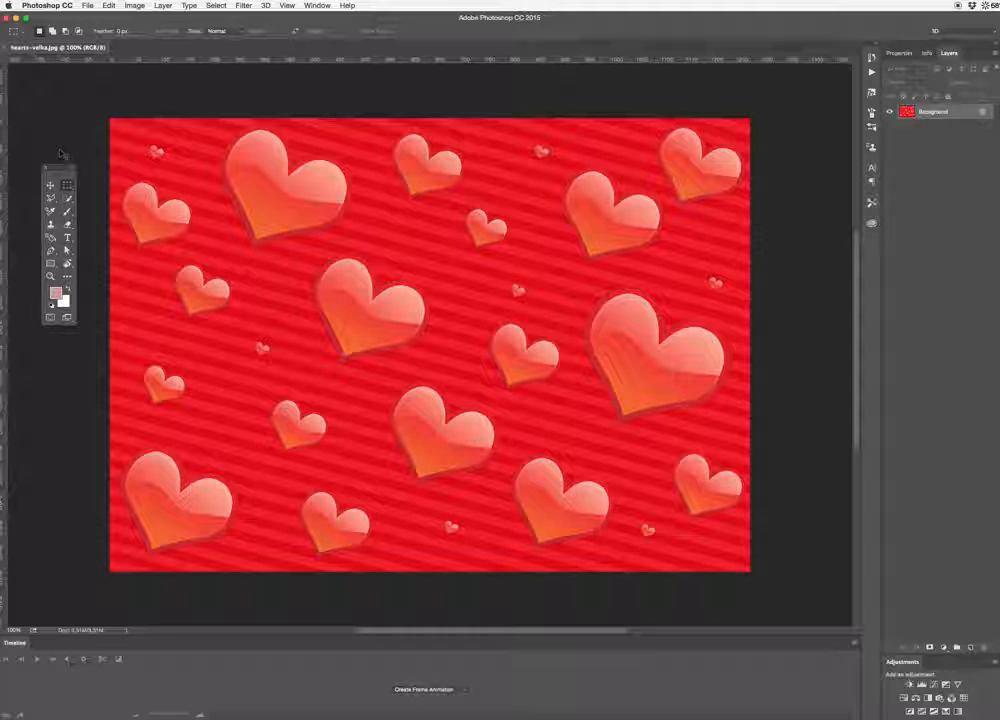
{"action": "key", "text": "super+n"}
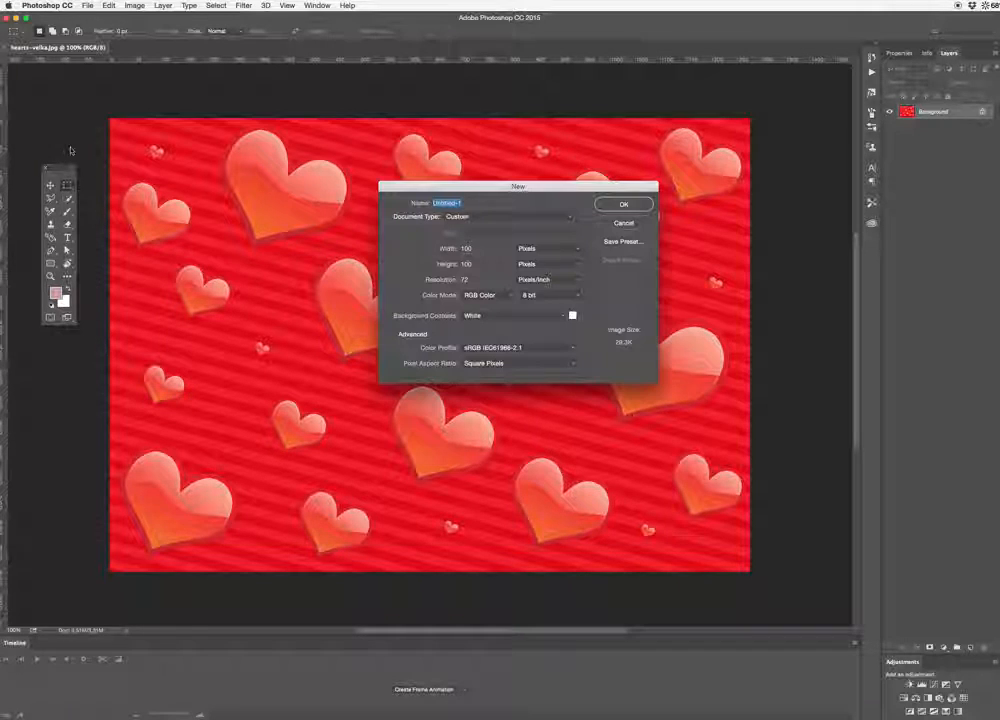
{"action": "left_click", "coordinate": [643, 226]}
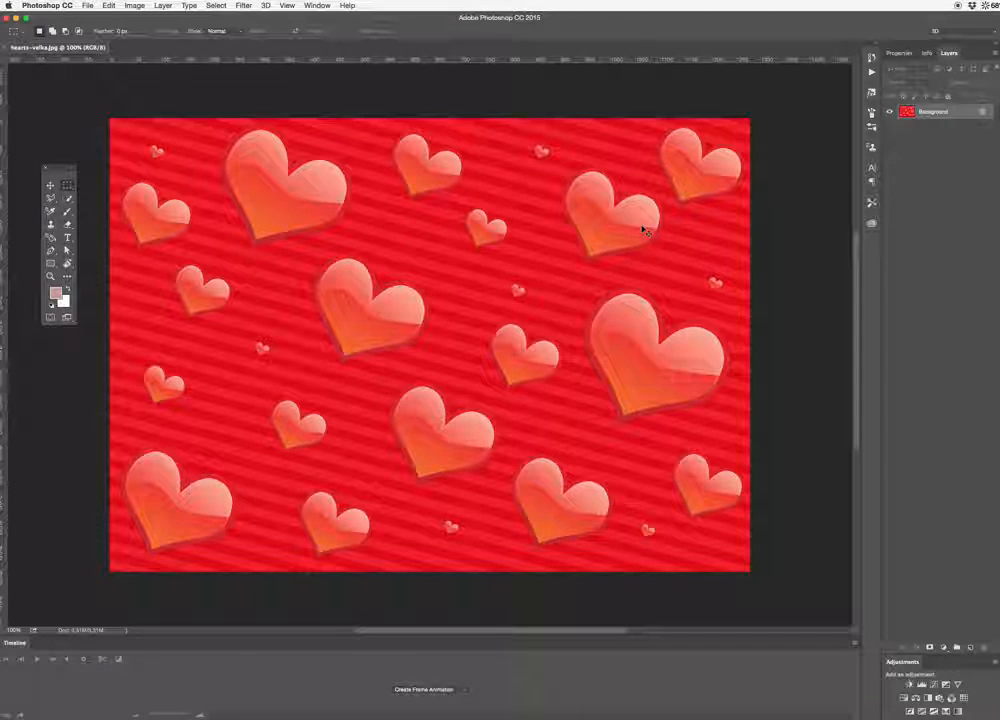
{"action": "key", "text": "super+m"}
{"action": "left_click", "coordinate": [774, 282]}
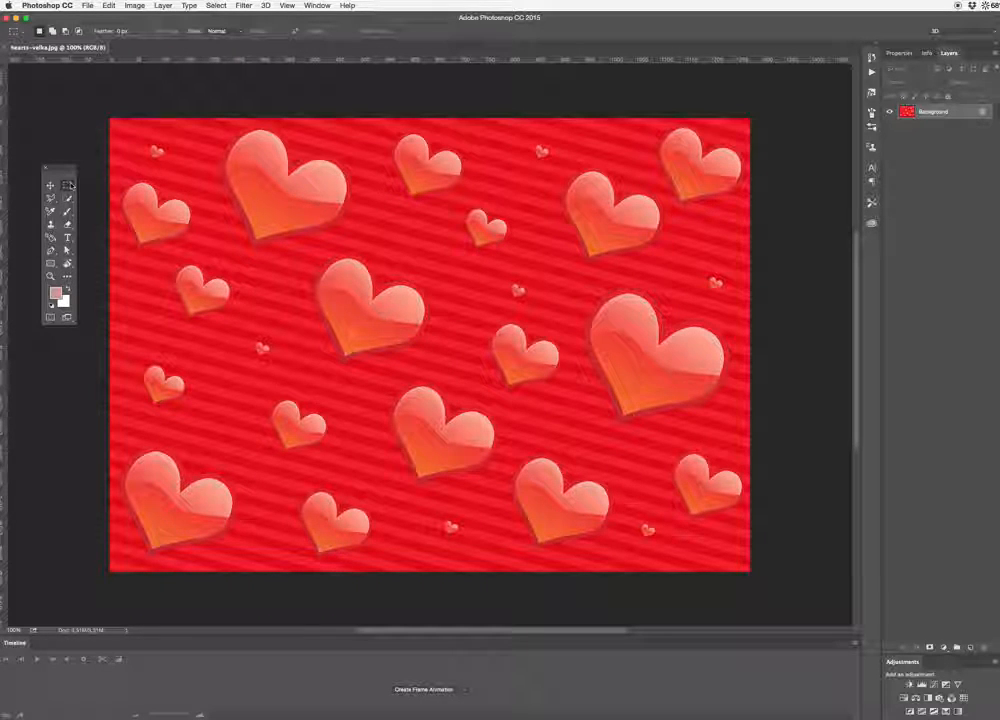
Step: Select the whole image, rotate it about -15.87° to level the stripes, shift it horizontally to about X 709 px, and apply the transform
{"action": "key", "text": "super+a"}
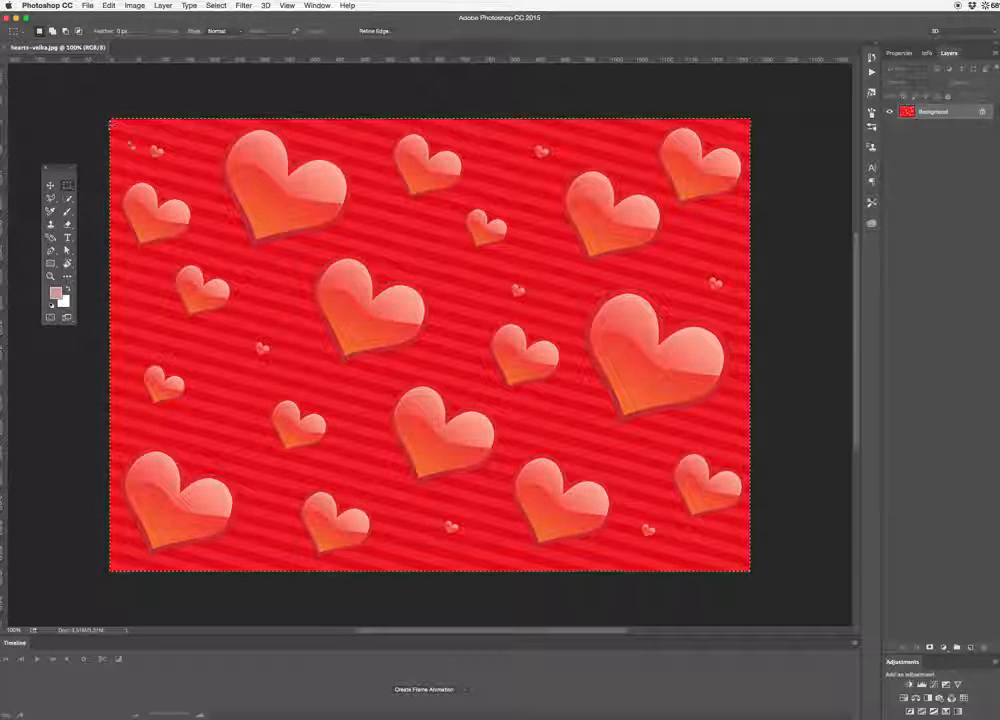
{"action": "key", "text": "super+t"}
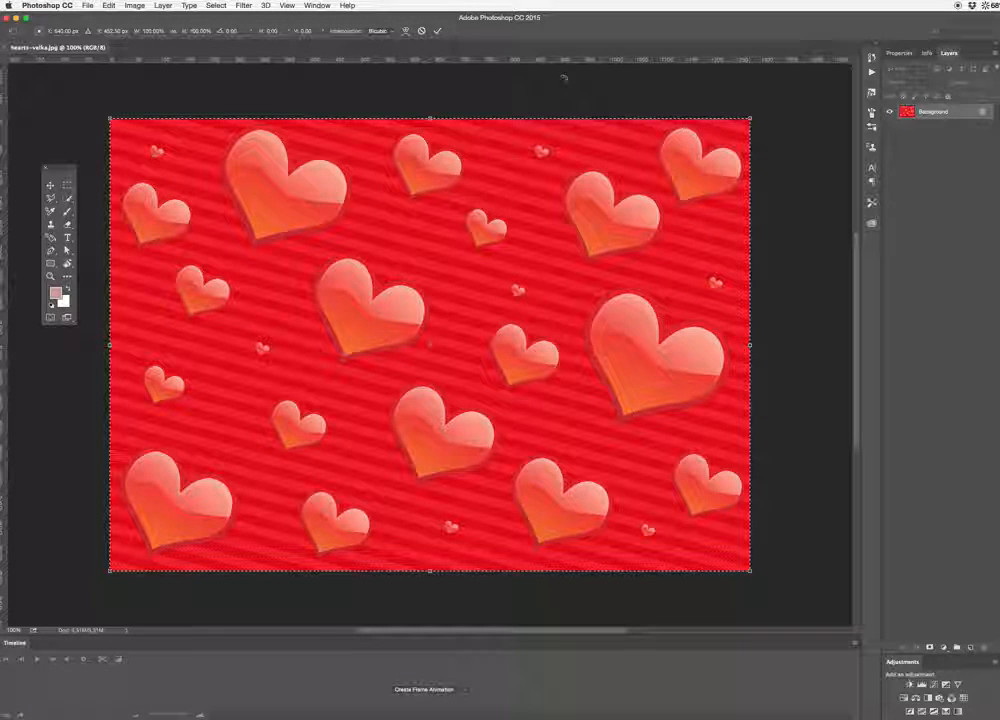
{"action": "left_click_drag", "start_coordinate": [553, 55], "coordinate": [555, 119]}
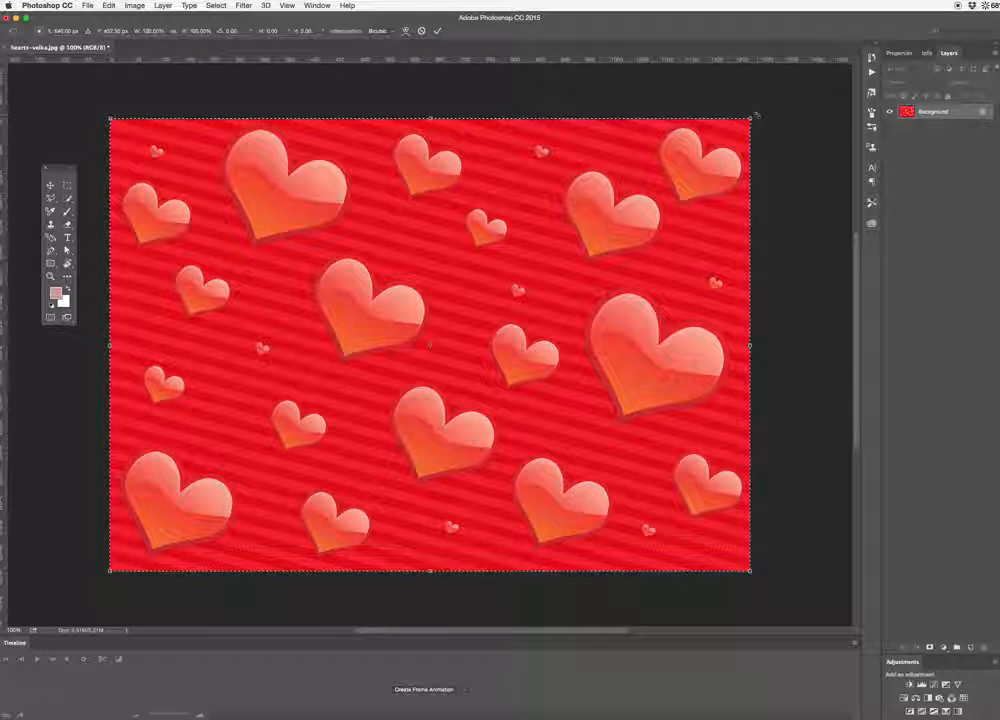
{"action": "left_click_drag", "start_coordinate": [751, 118], "coordinate": [622, 110]}
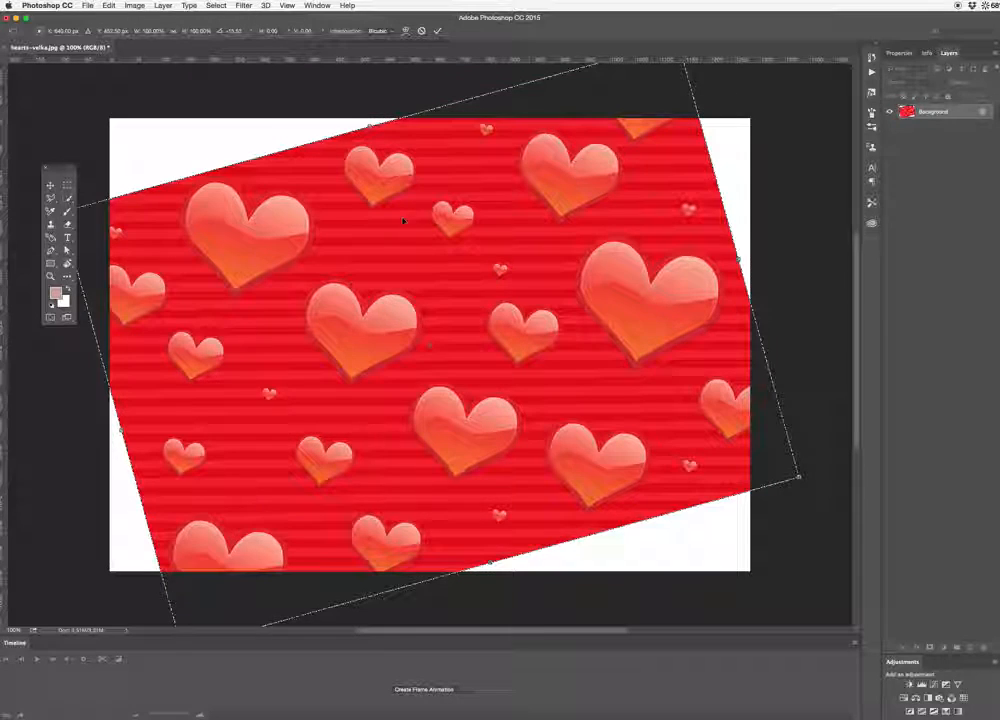
{"action": "left_click_drag", "start_coordinate": [384, 218], "coordinate": [412, 223]}
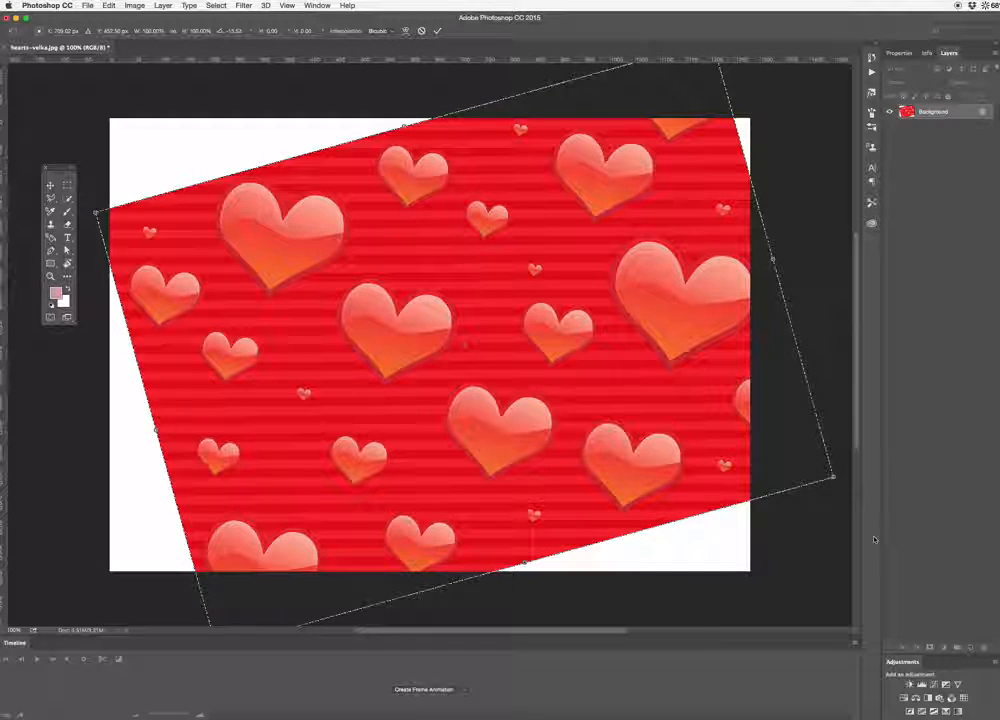
{"action": "left_click_drag", "start_coordinate": [838, 477], "coordinate": [840, 475]}
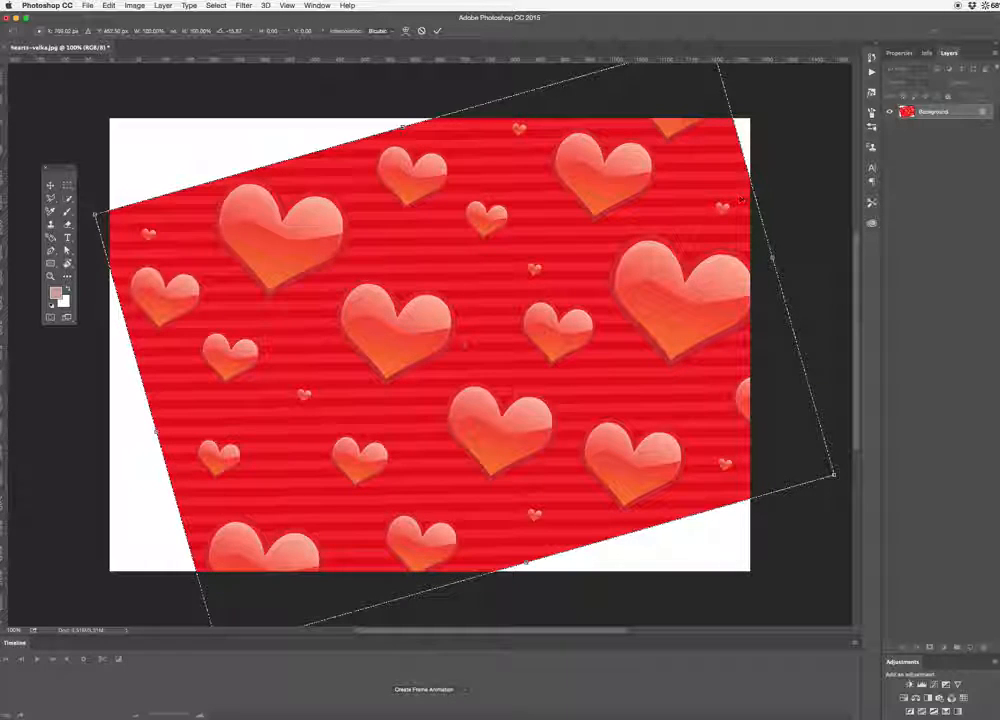
{"action": "left_click", "coordinate": [438, 31]}
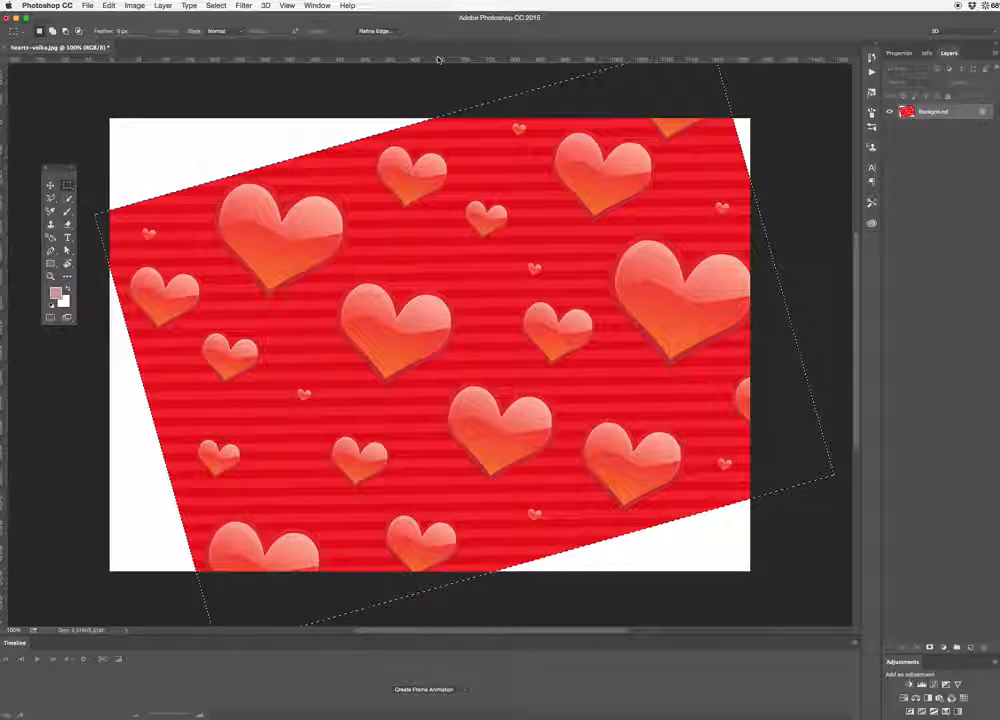
Step: Place two horizontal guides across the stripes and rotate the selected image by about 0.37° to align the stripes with them
{"action": "left_click_drag", "start_coordinate": [438, 60], "coordinate": [431, 265]}
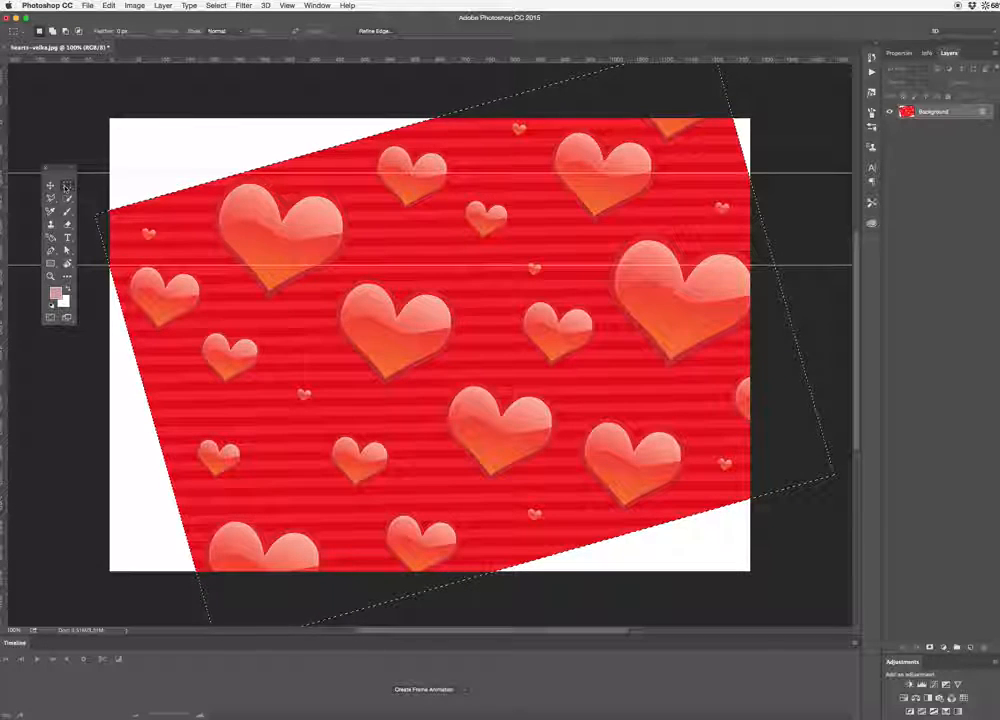
{"action": "key", "text": "super+t"}
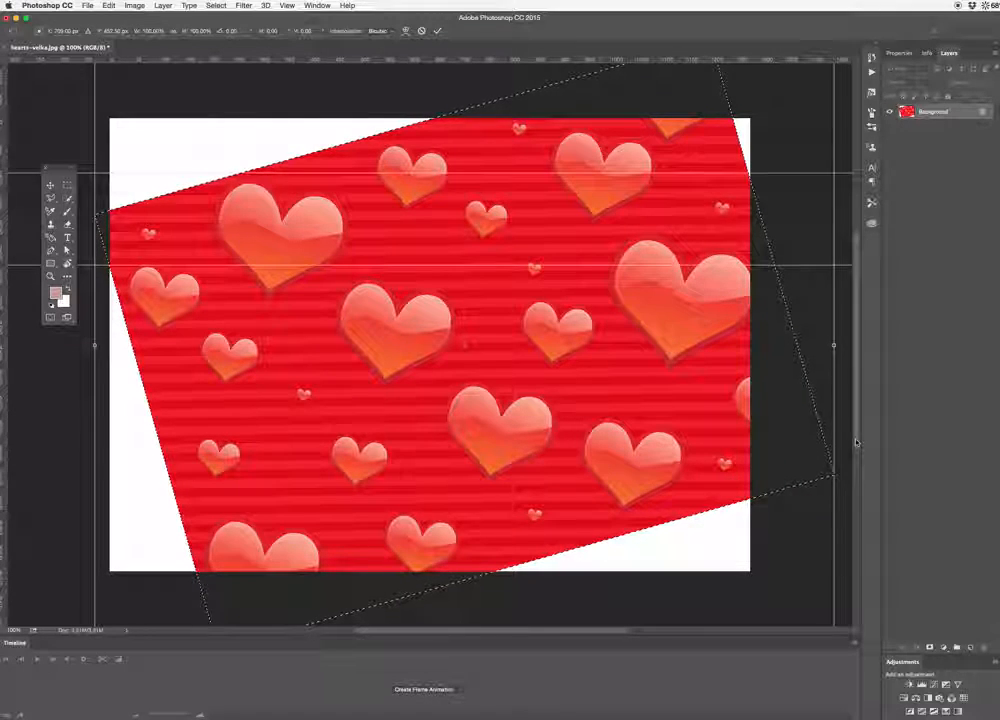
{"action": "left_click_drag", "start_coordinate": [856, 442], "coordinate": [855, 452]}
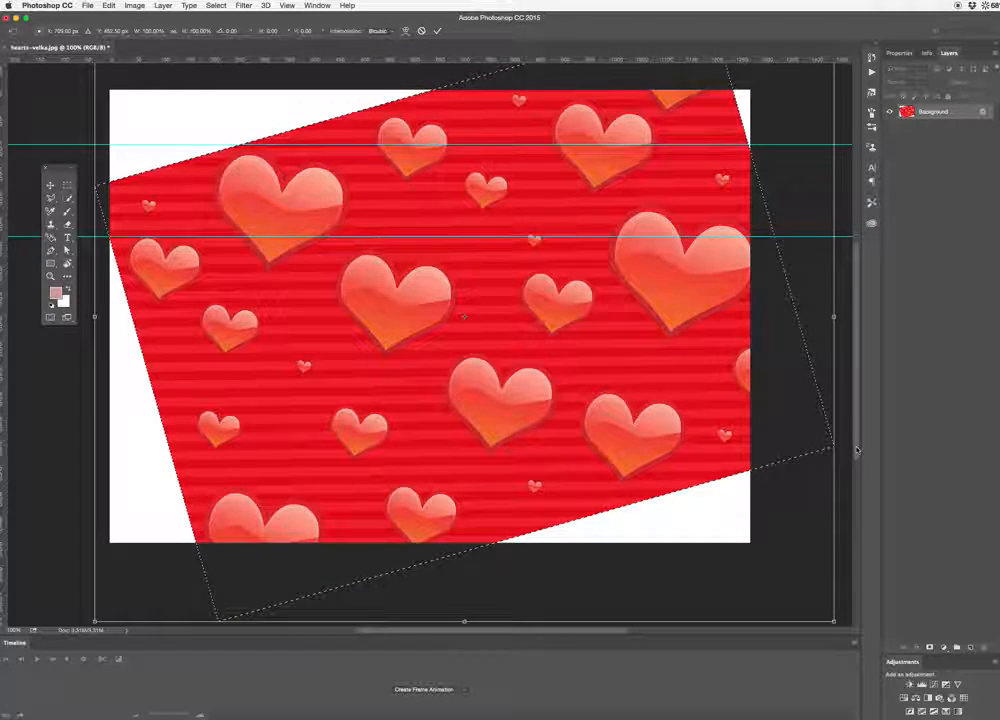
{"action": "key", "text": "super+minus"}
{"action": "key", "text": "super+minus"}
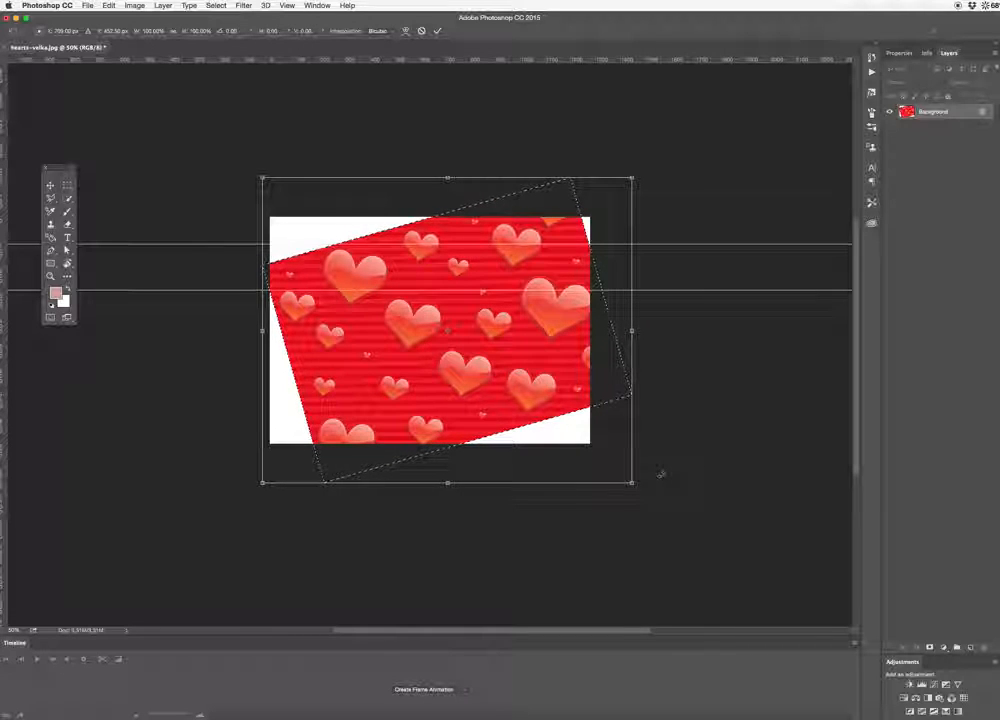
{"action": "key", "text": "super+plus"}
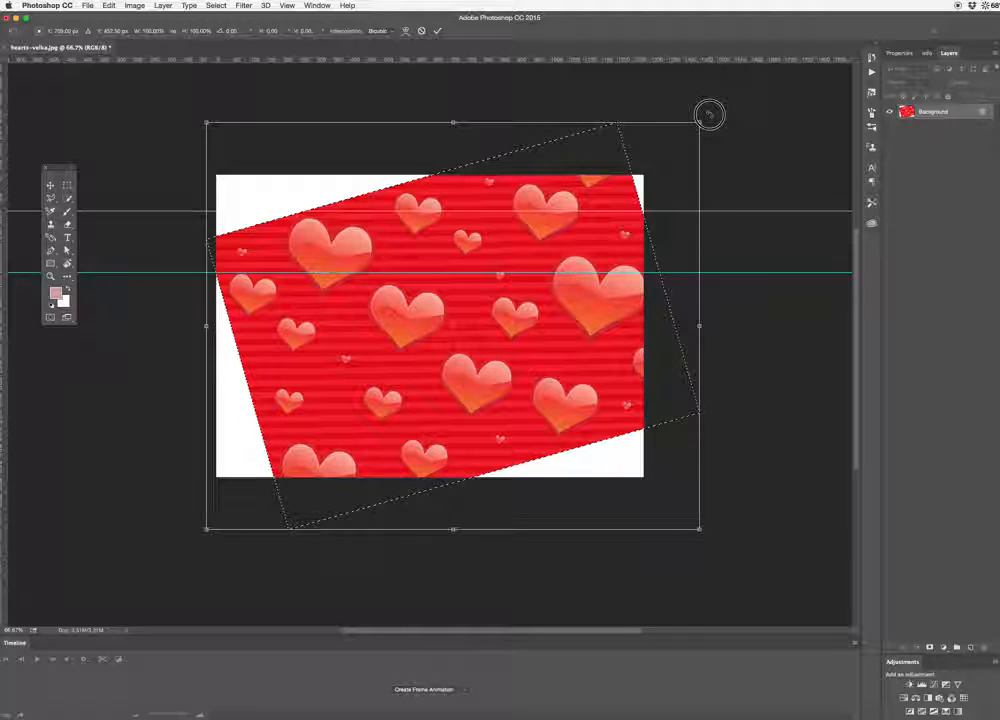
{"action": "left_click_drag", "start_coordinate": [709, 116], "coordinate": [709, 118]}
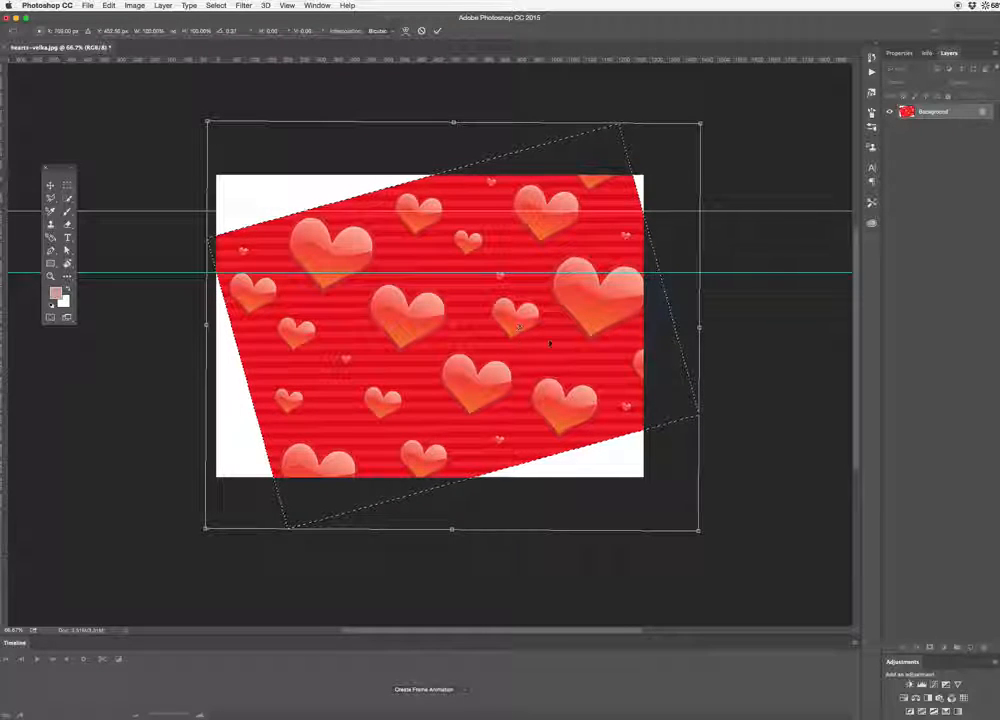
{"action": "left_click", "coordinate": [438, 31]}
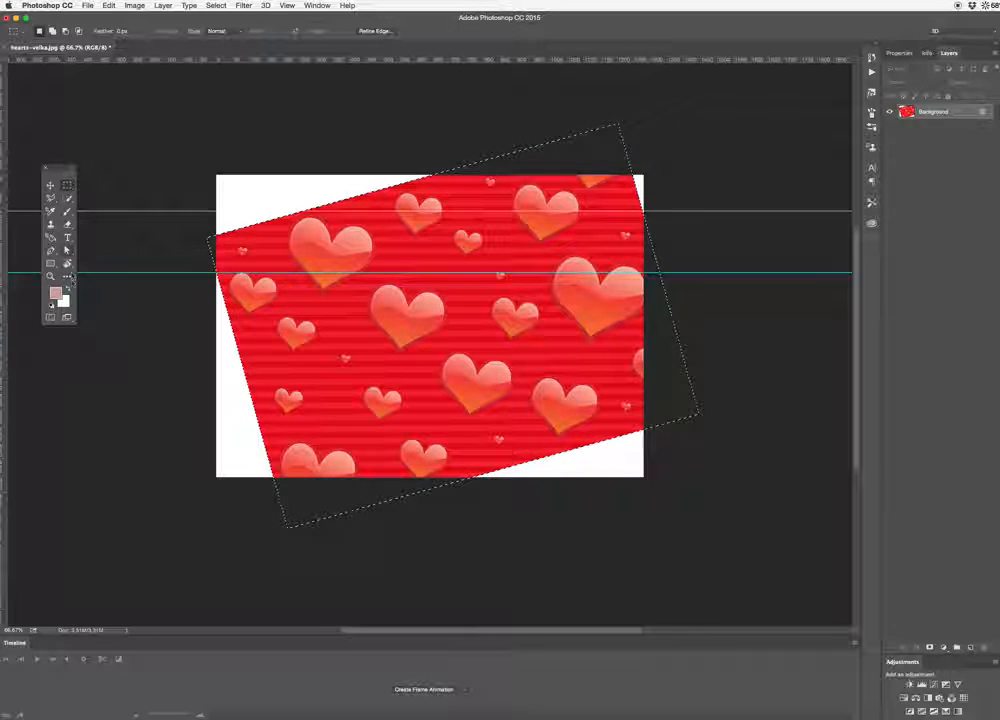
Step: Crop the image to a small, nearly square area around a single heart and apply the crop
{"action": "left_click", "coordinate": [68, 276]}
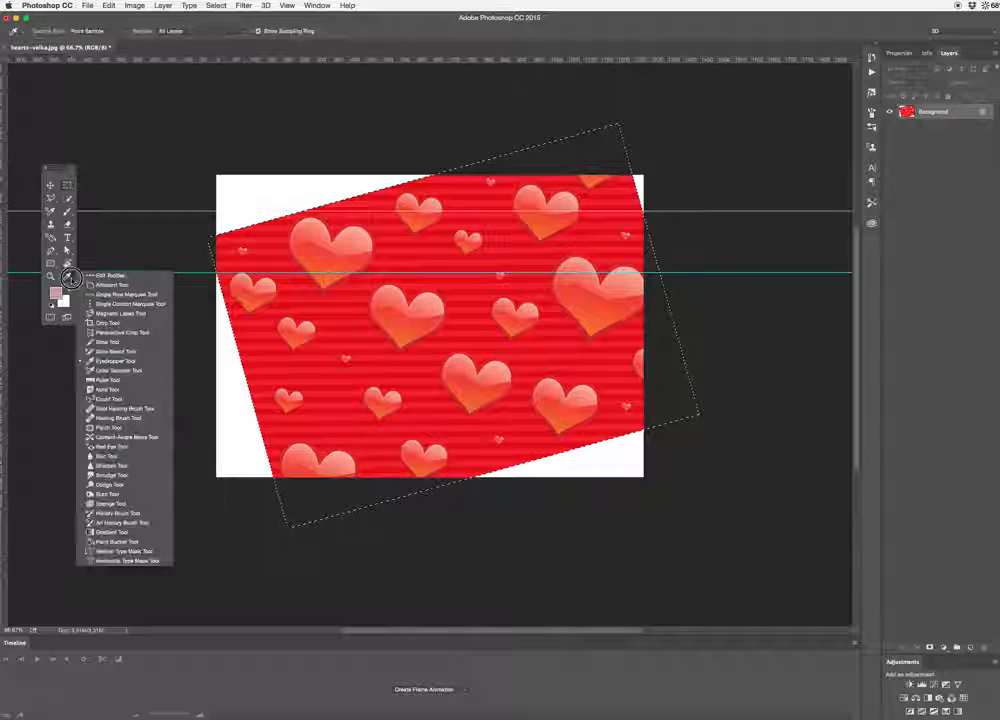
{"action": "left_click", "coordinate": [112, 325]}
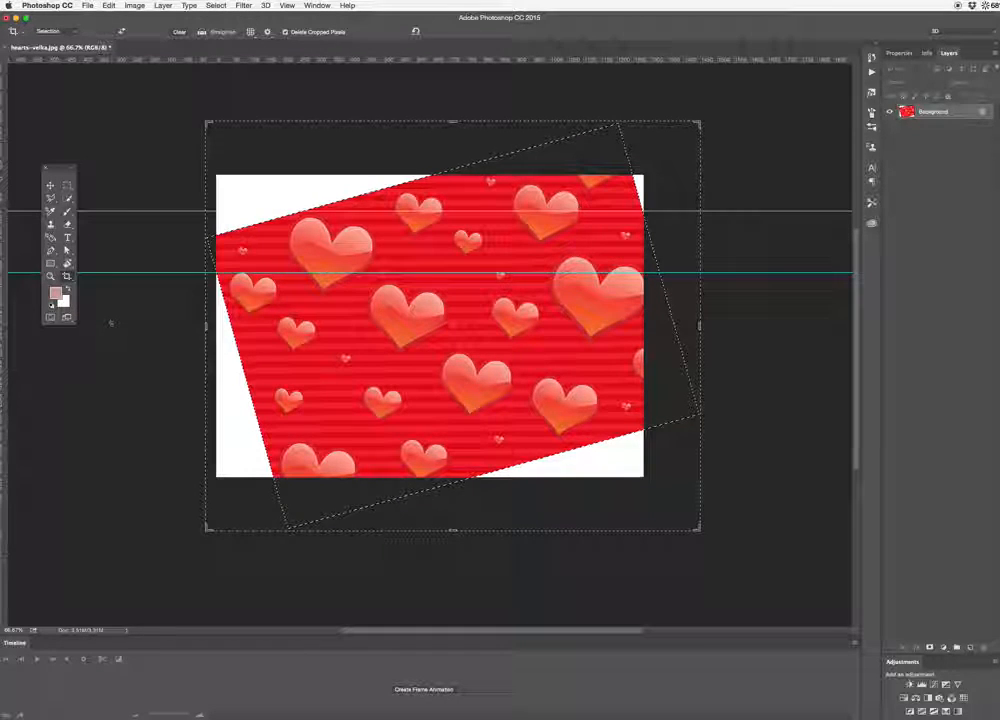
{"action": "left_click_drag", "start_coordinate": [452, 121], "coordinate": [454, 203]}
{"action": "left_click_drag", "start_coordinate": [697, 324], "coordinate": [663, 325]}
{"action": "left_click_drag", "start_coordinate": [632, 310], "coordinate": [622, 310]}
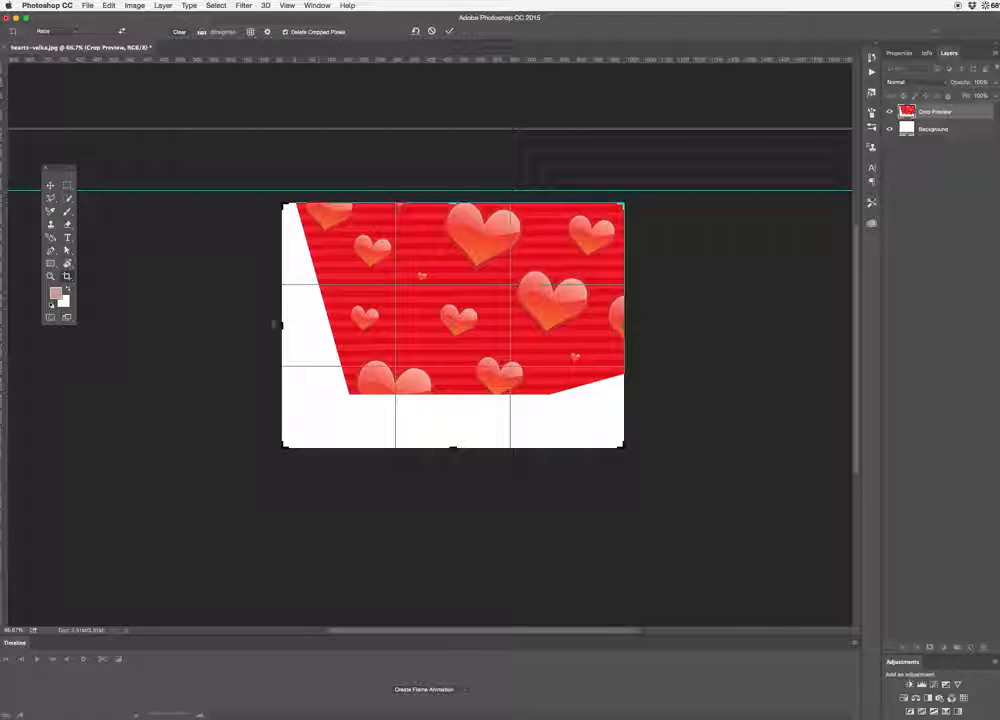
{"action": "left_click_drag", "start_coordinate": [282, 325], "coordinate": [413, 316]}
{"action": "left_click_drag", "start_coordinate": [454, 446], "coordinate": [456, 356]}
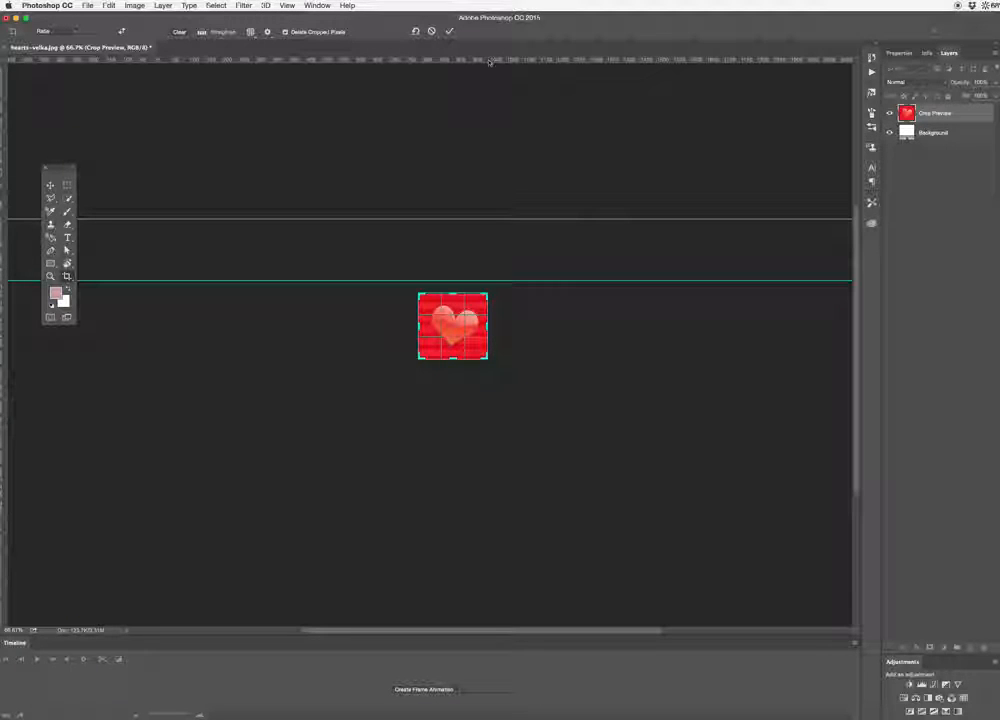
{"action": "left_click", "coordinate": [449, 31]}
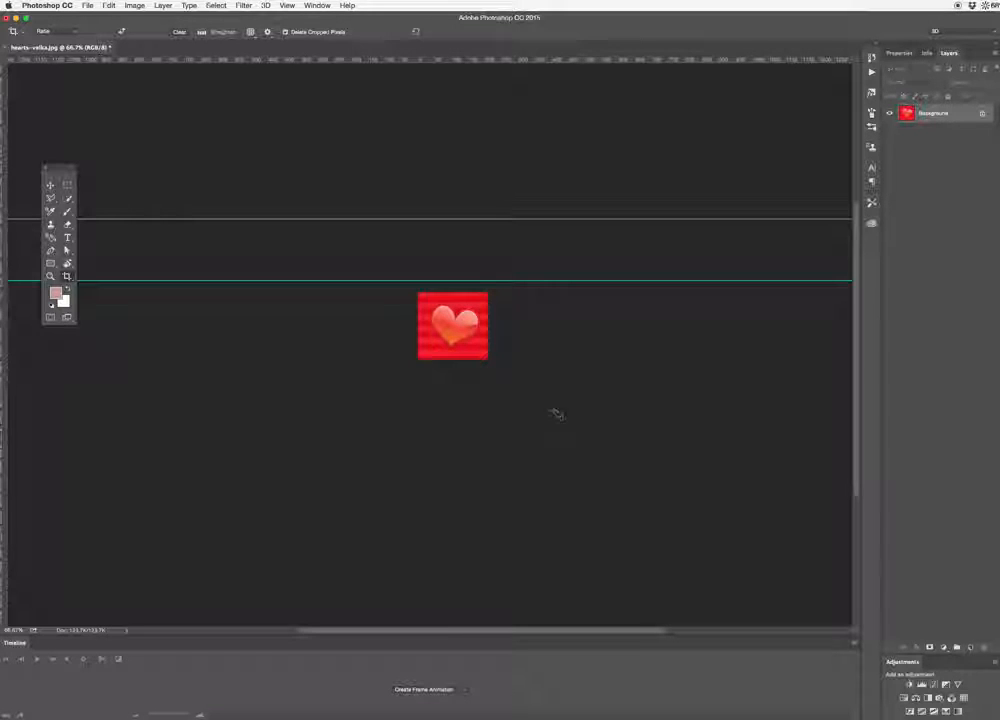
{"action": "mouse_move", "coordinate": [925, 712]}
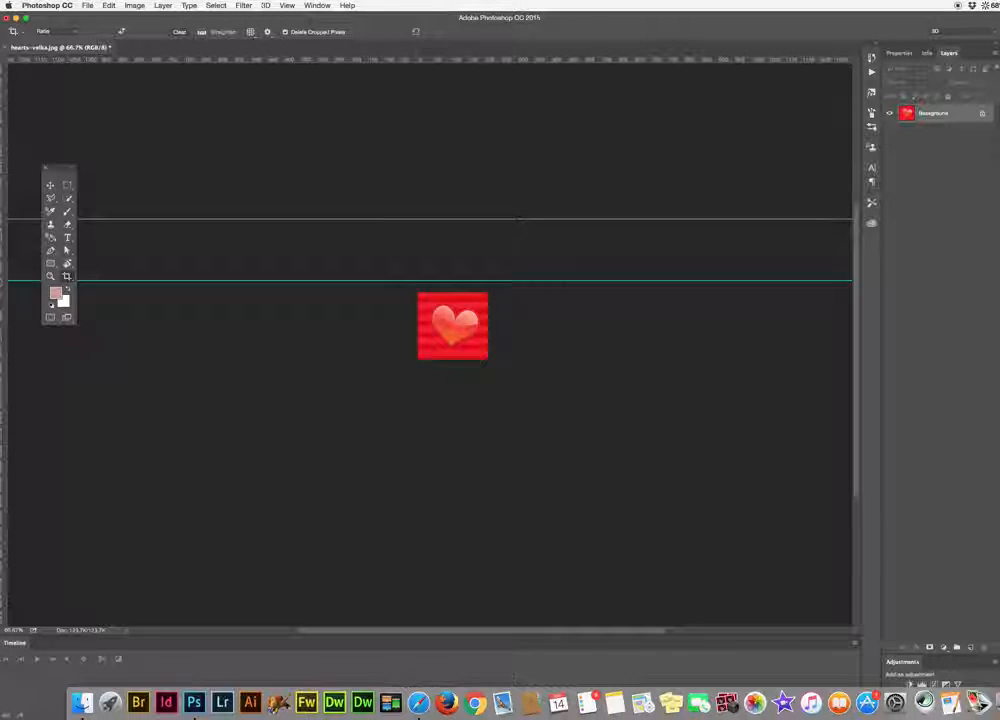